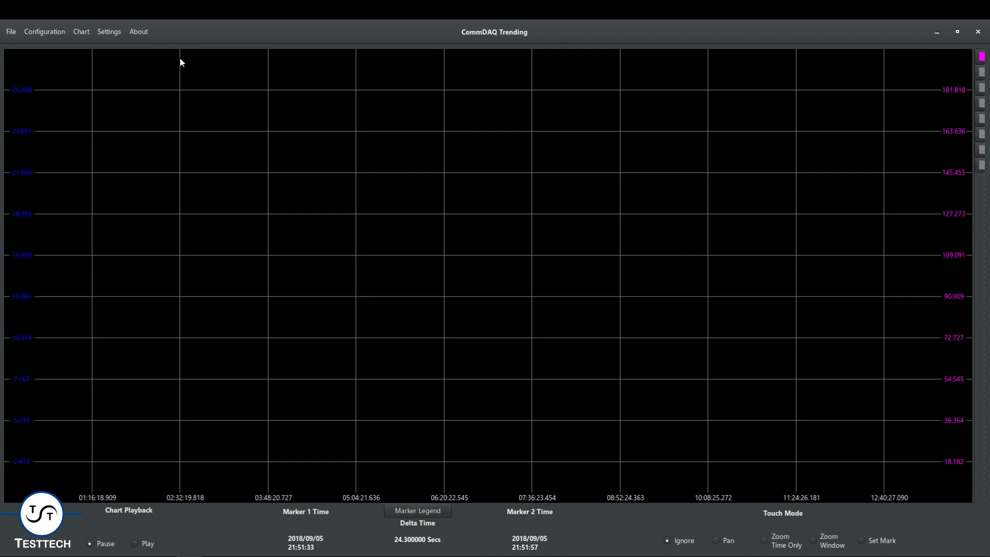
Import the CommDaq file PondLvl.rdd as tag PondLvl, assigning it to Pen 1.
left_click(11, 32)
mouse_move(26, 47)
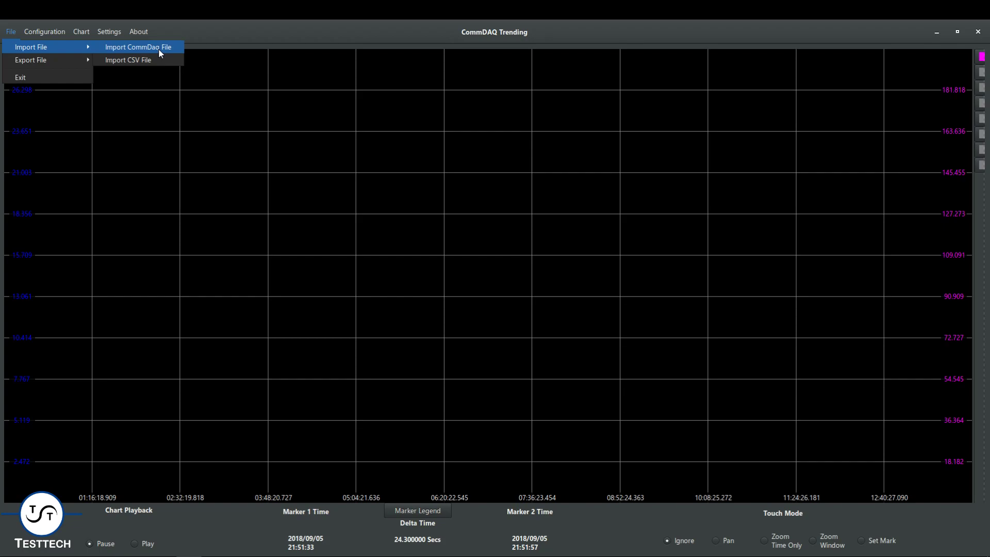
left_click(156, 47)
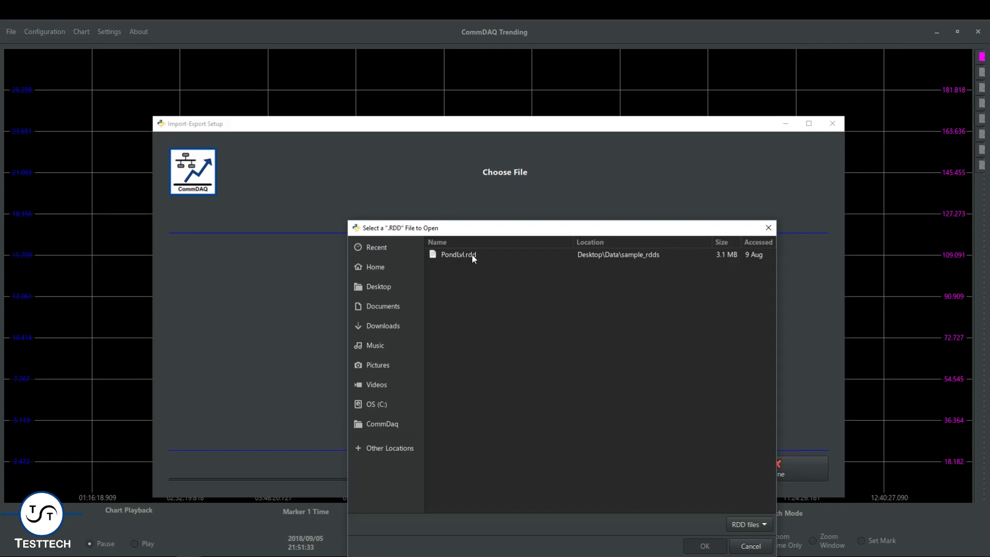
double_click(471, 254)
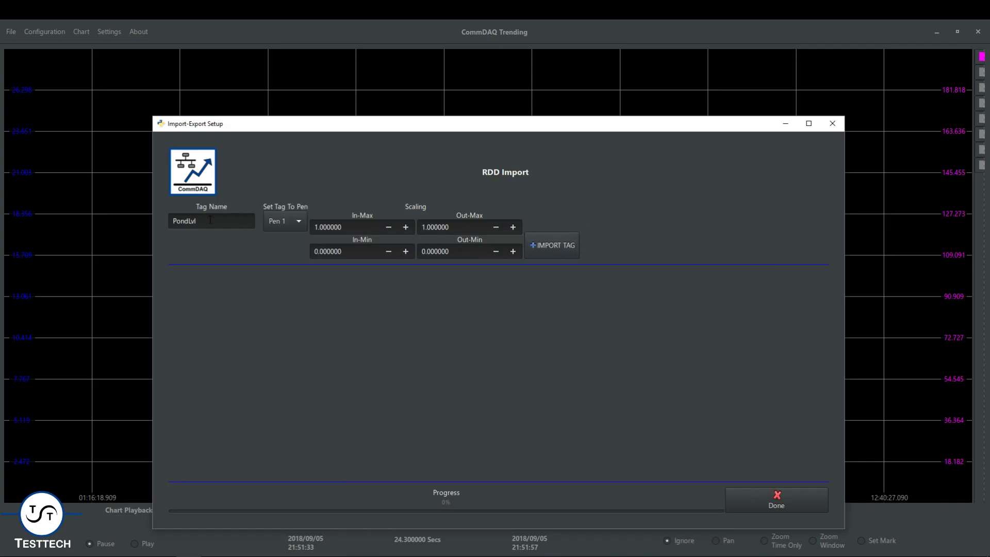
left_click(298, 223)
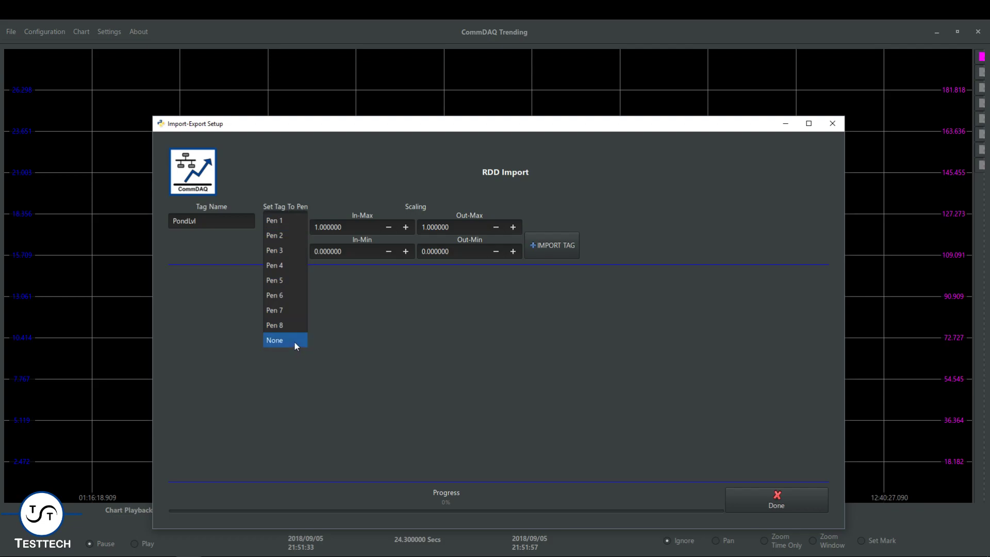
left_click(286, 221)
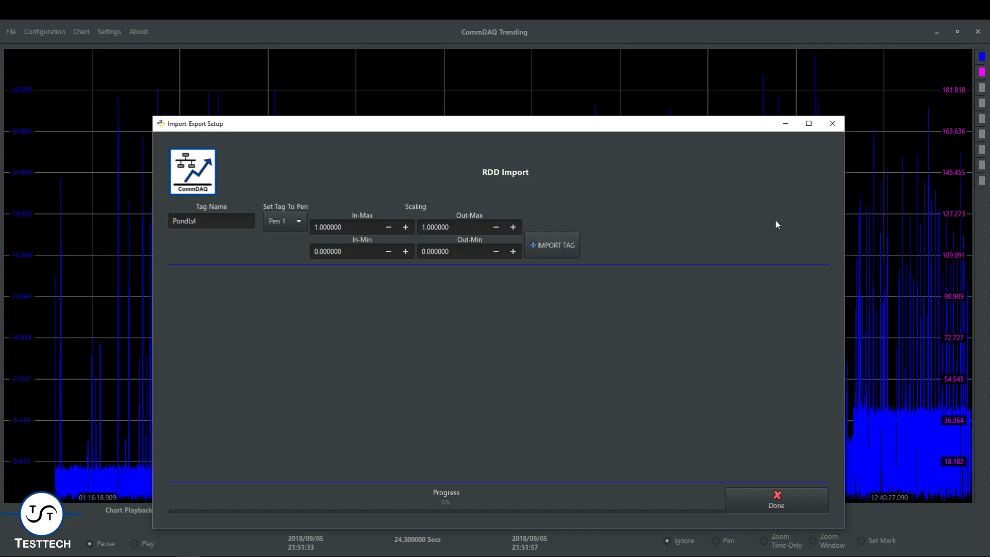
left_click(753, 499)
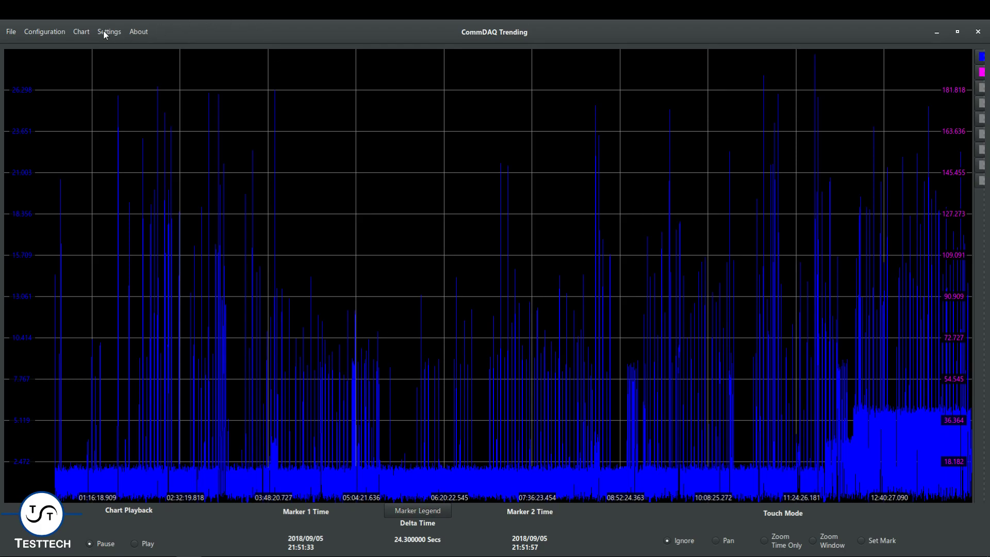
Check the chart's start time, end time and time span in the chart settings.
left_click(81, 31)
left_click(102, 73)
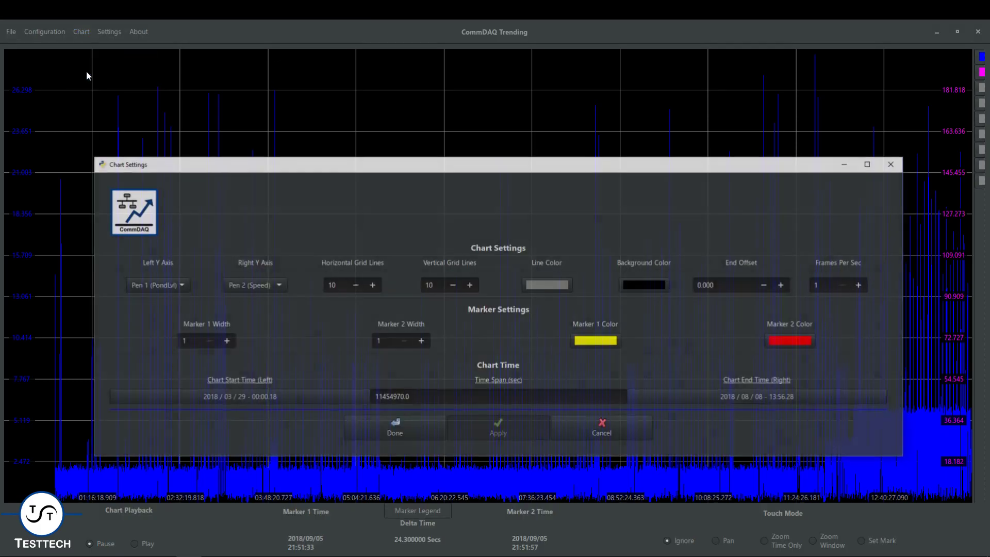
left_click_drag(425, 395, 371, 396)
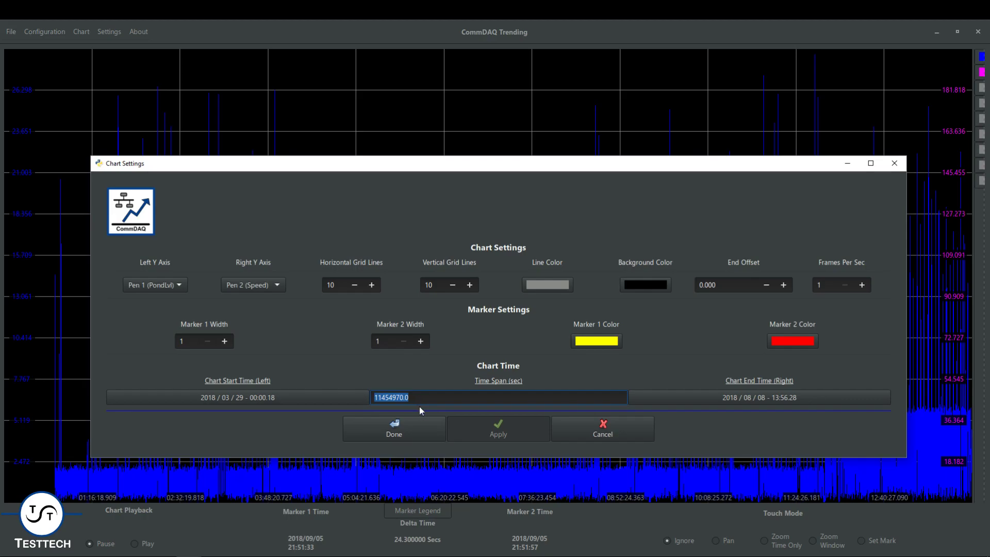
left_click(422, 425)
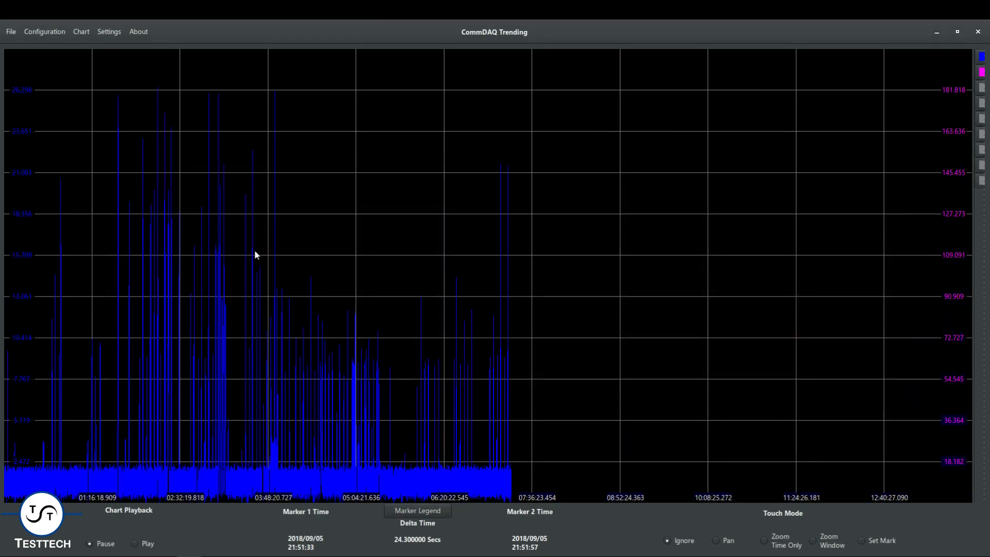
Turn off auto scale for Pen 1 in the pen settings.
left_click(79, 33)
left_click(91, 85)
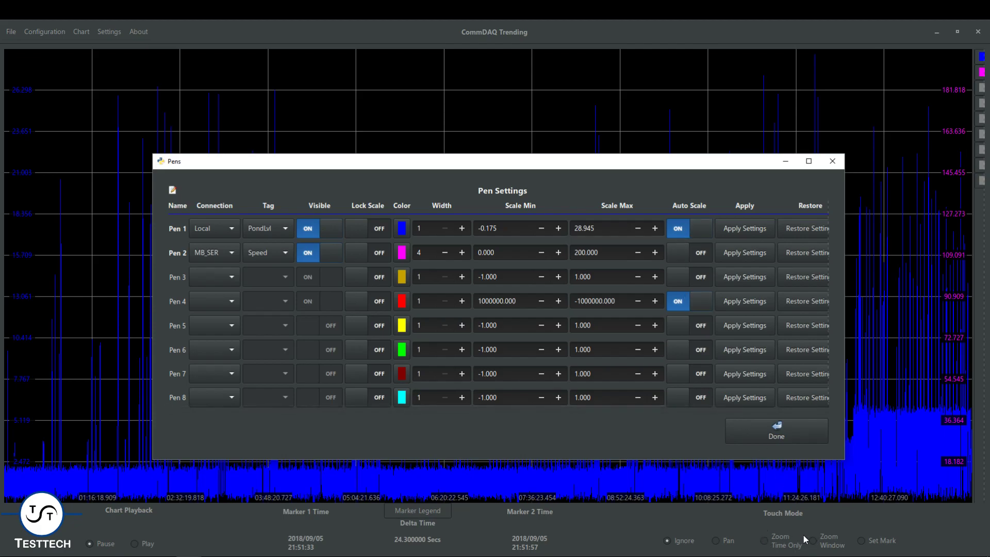
left_click(677, 231)
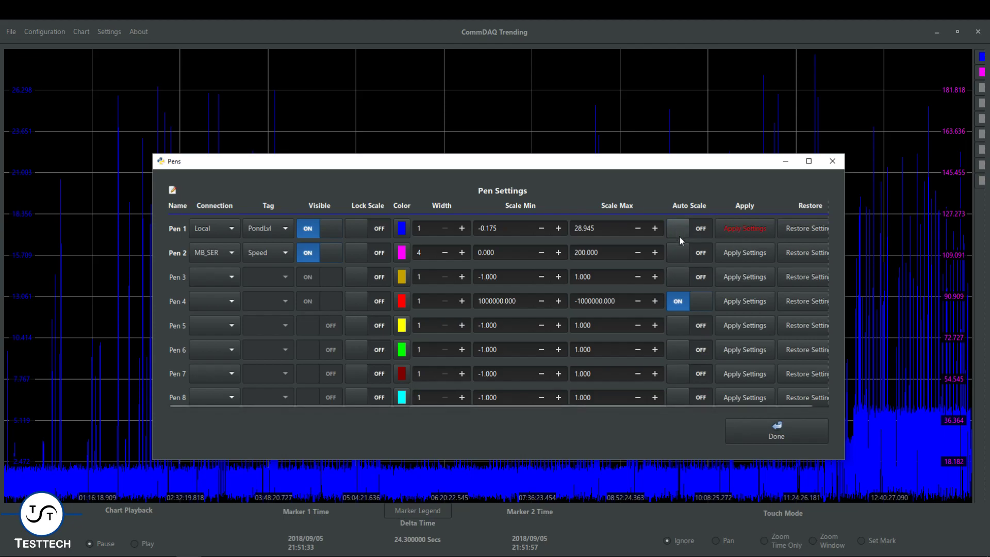
left_click(784, 431)
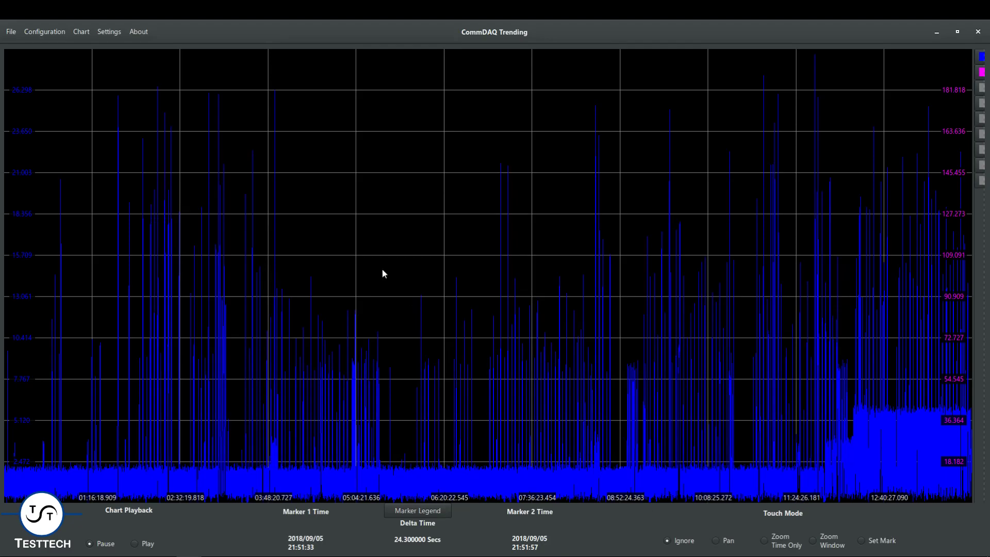
Examine the PondLvl tag and its input and output scaling under the Local connection's settings.
left_click(48, 33)
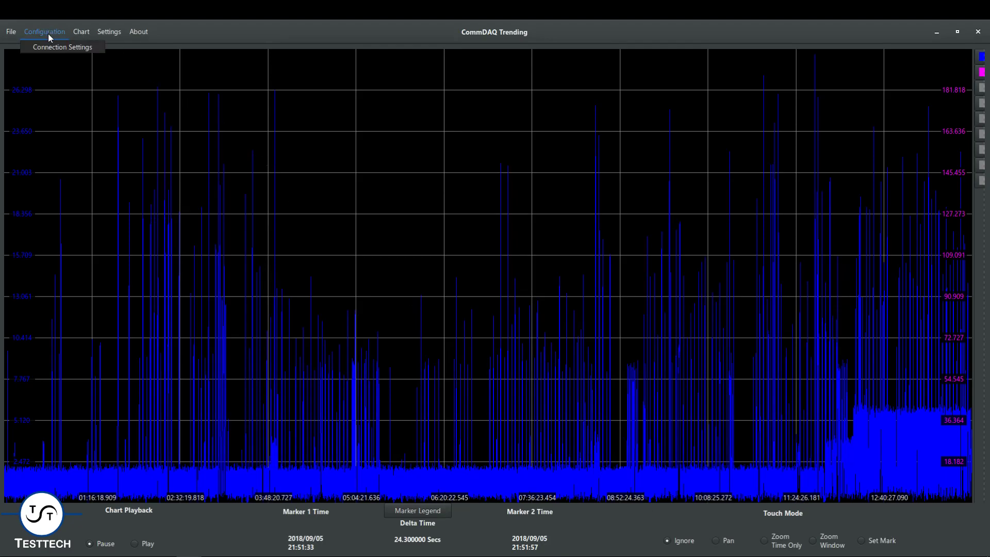
left_click(53, 47)
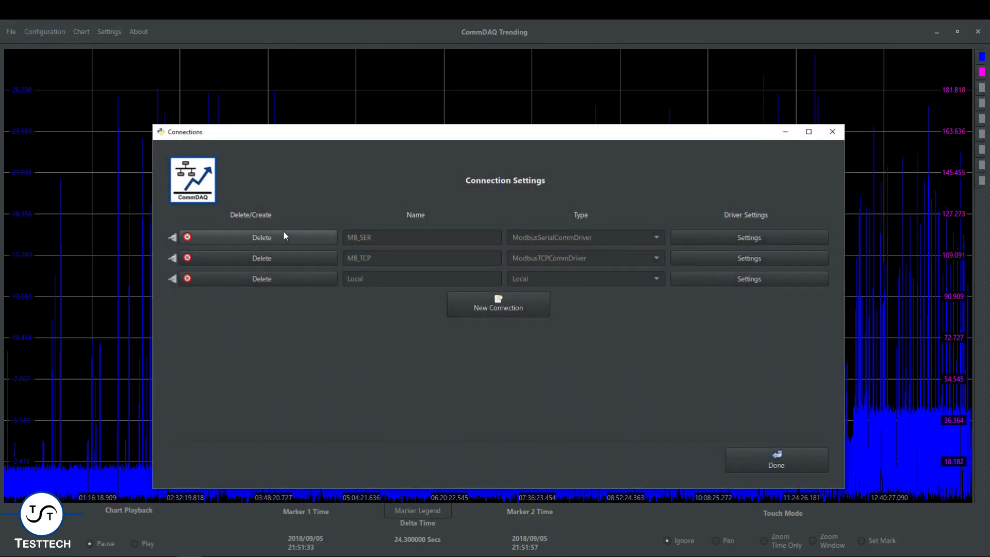
left_click(719, 278)
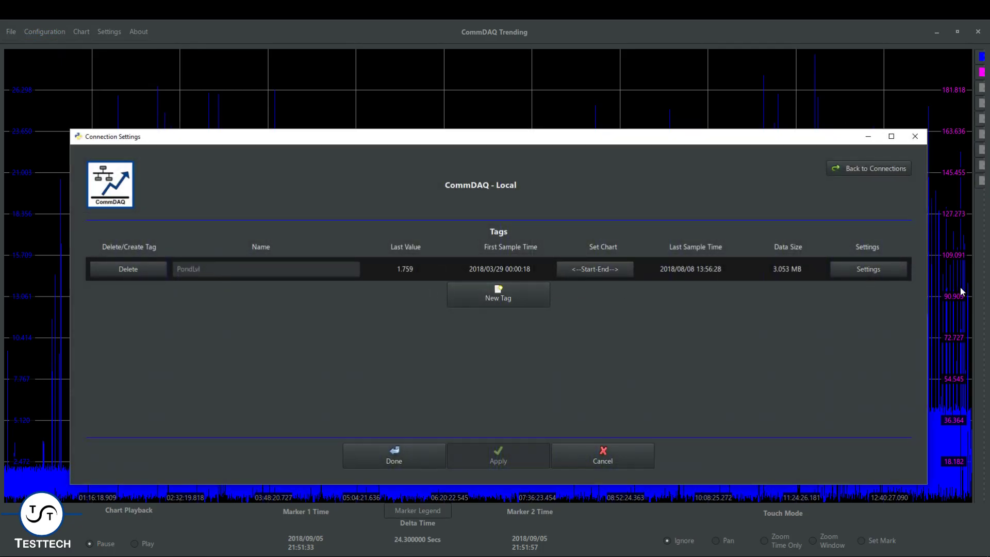
left_click(882, 274)
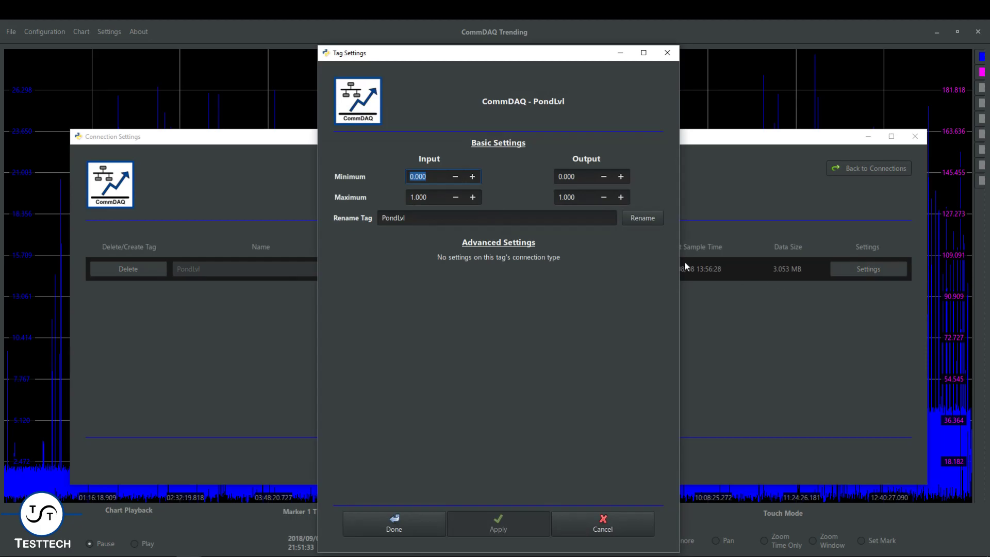
left_click(403, 524)
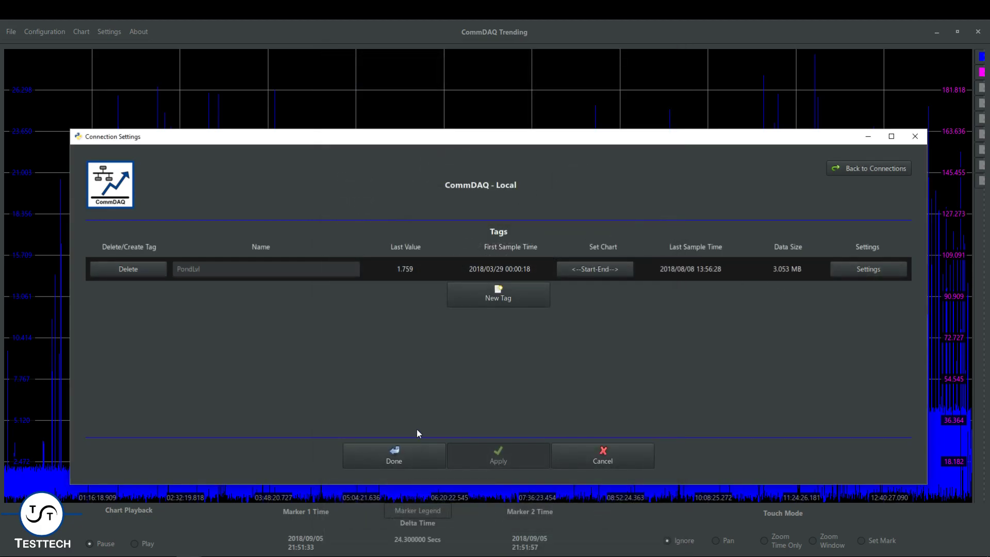
left_click(400, 463)
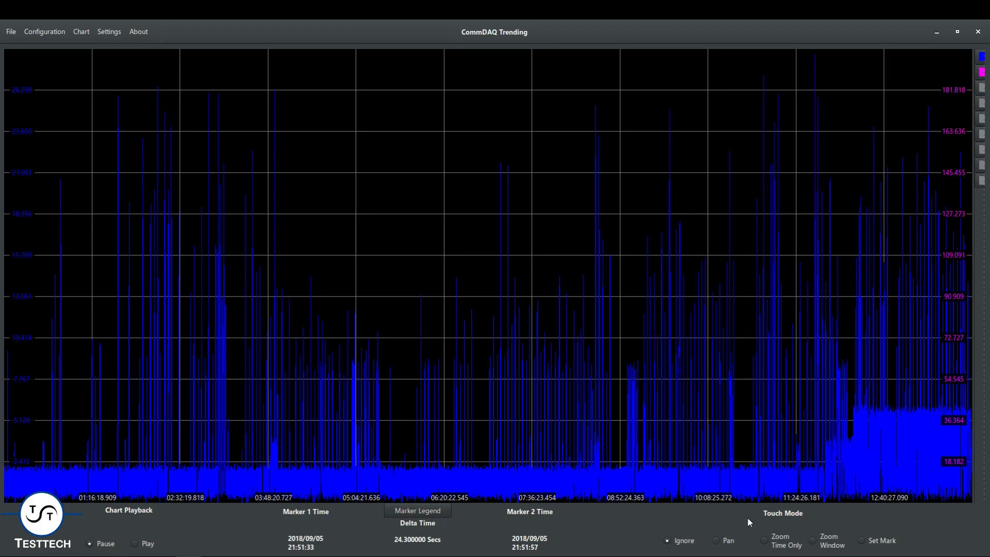
Pan the chart slightly and zoom in on the time axis only around its middle section.
left_click(718, 541)
mouse_move(720, 435)
left_mouse_down()
mouse_move(678, 436)
mouse_move(730, 435)
mouse_move(728, 399)
mouse_move(725, 432)
left_mouse_up()
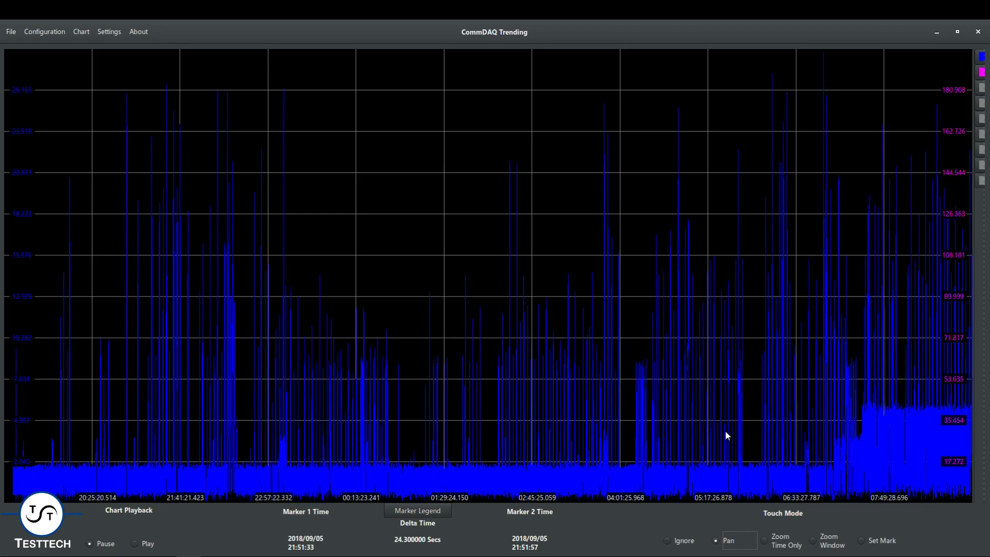
left_click(765, 540)
left_click_drag(391, 294, 647, 295)
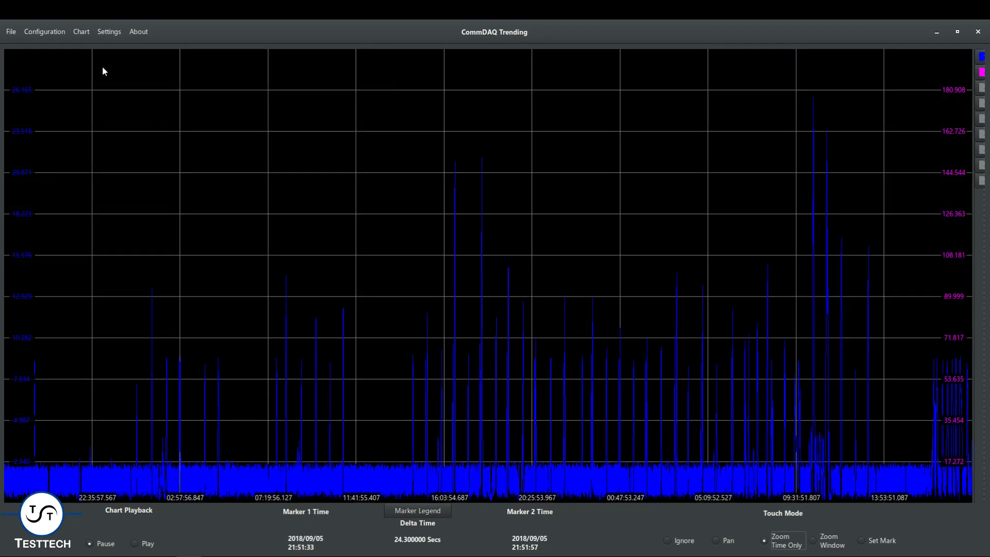
Check the zoomed chart's time range and time span in the chart settings.
left_click(80, 33)
left_click(88, 73)
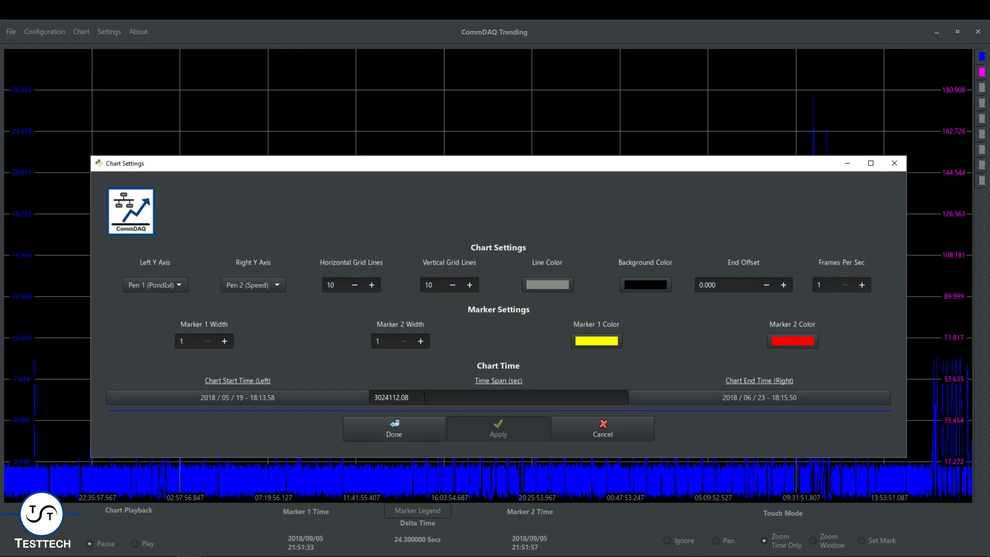
left_click(403, 433)
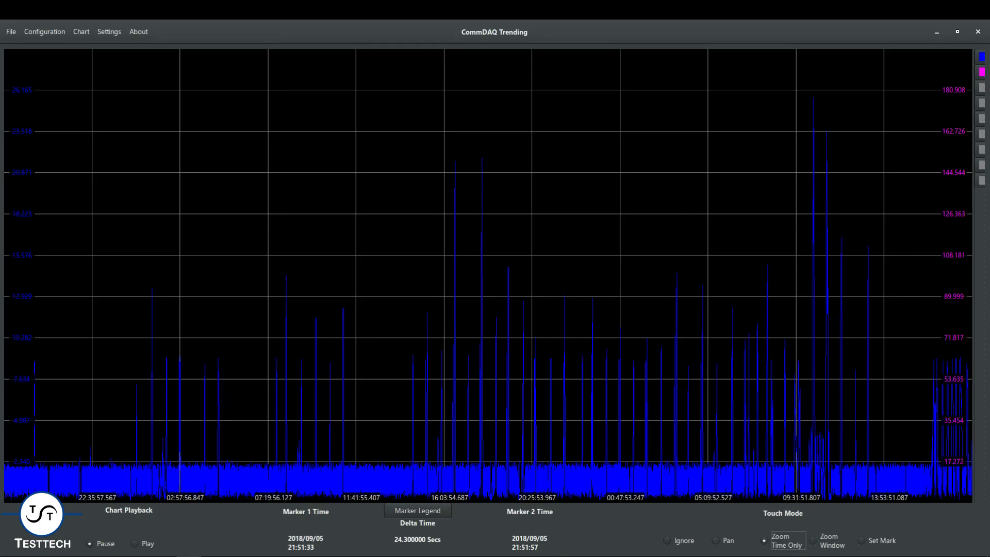
Zoom the chart to a window enclosing the two tall central spikes and the baseline beneath them.
left_click(833, 546)
left_click_drag(371, 124, 541, 315)
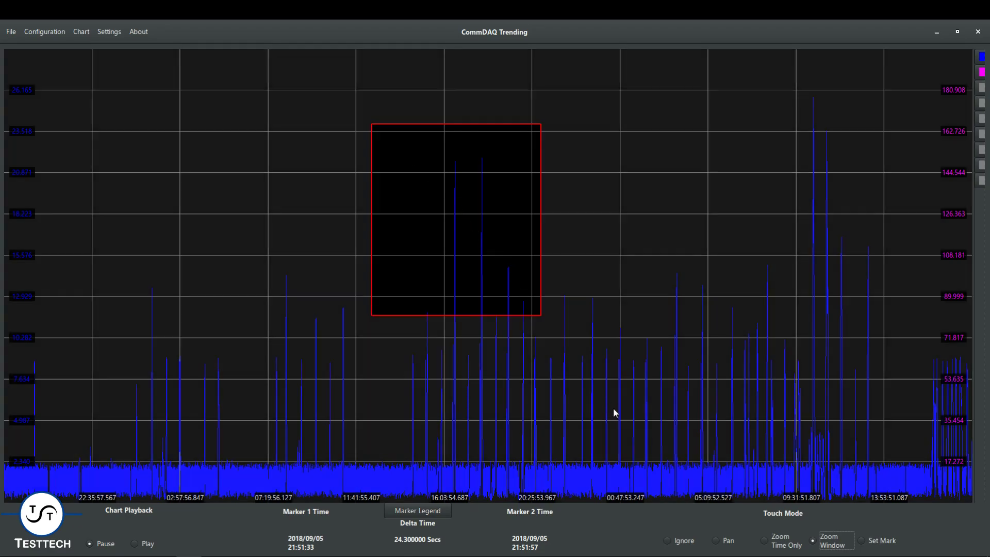
left_click_drag(678, 474, 692, 497)
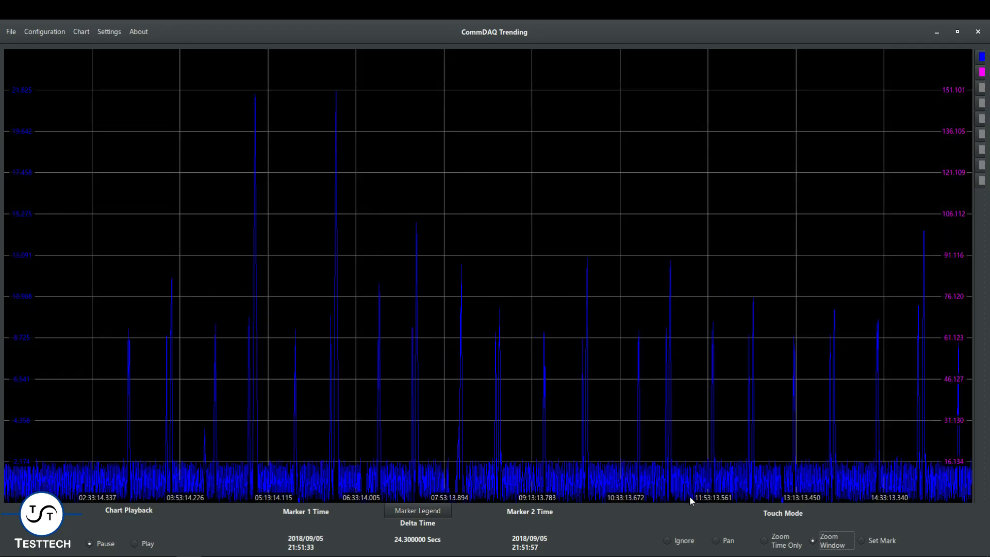
Set marker 1 at about 2018/06/06 13:07 and marker 2 at about 2018/06/07 13:21 on the chart.
left_click(862, 541)
left_click(379, 423)
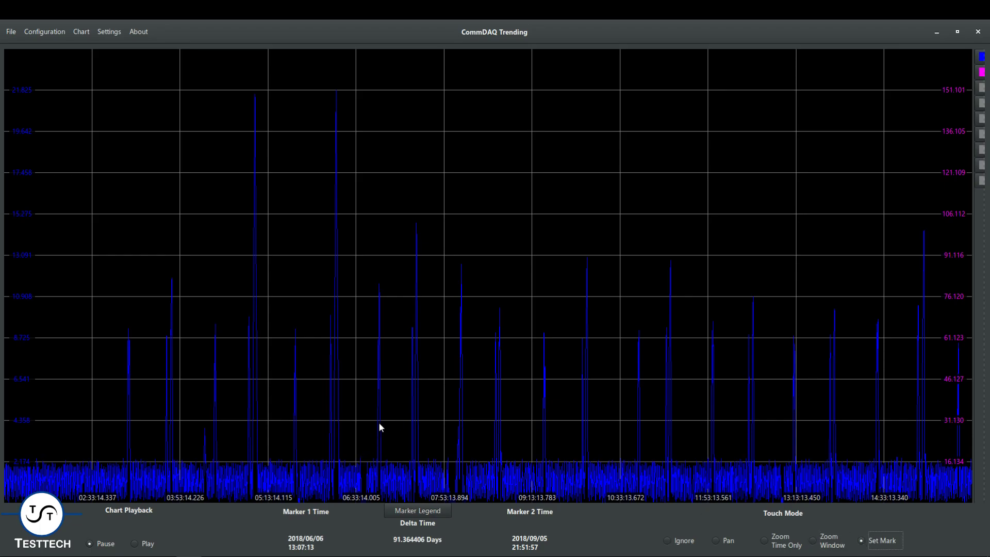
left_click(463, 397)
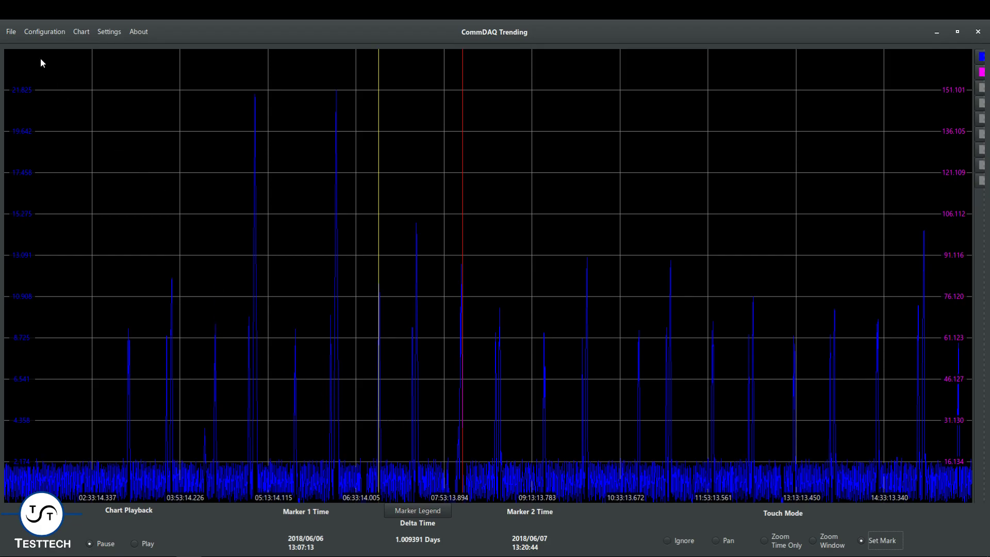
Open System.csv for CSV import.
left_click(11, 33)
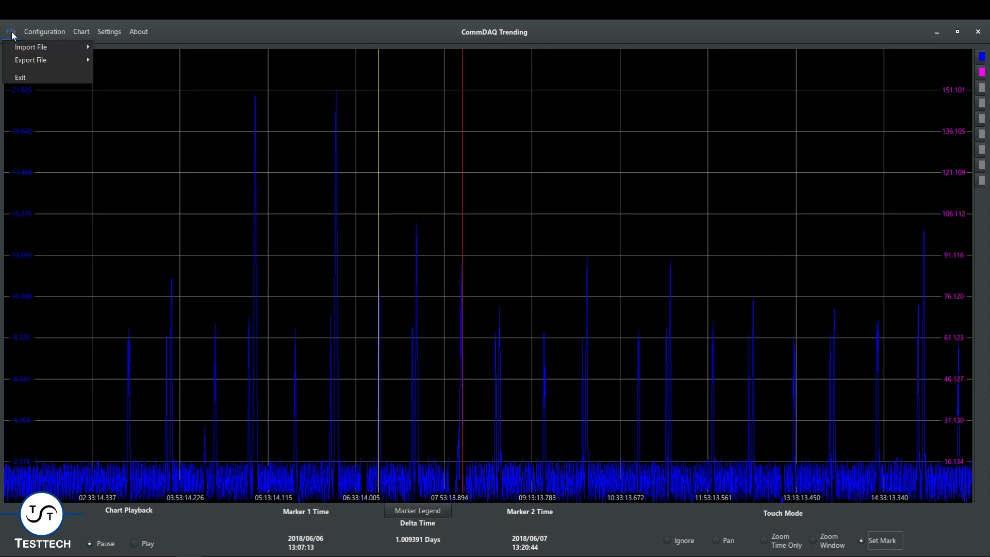
mouse_move(27, 49)
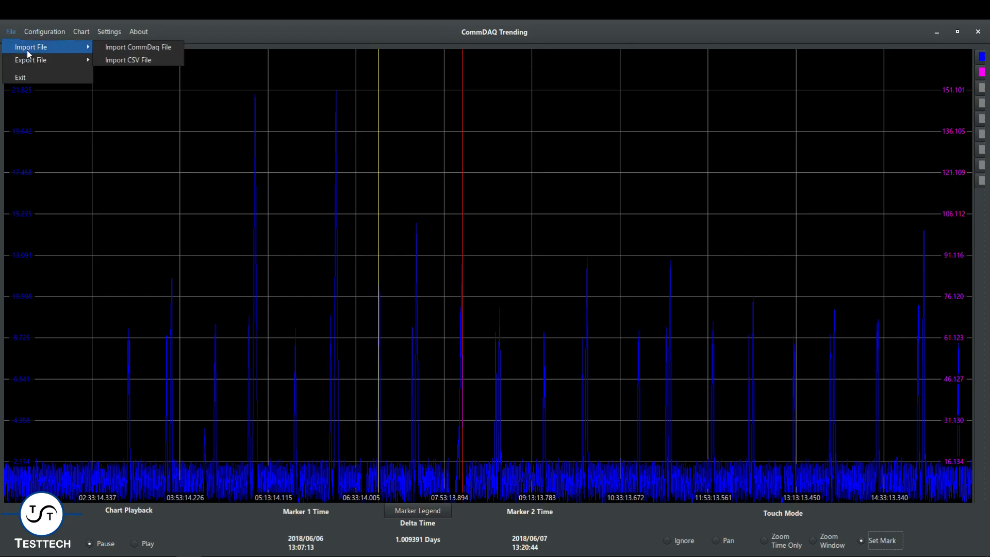
left_click(120, 61)
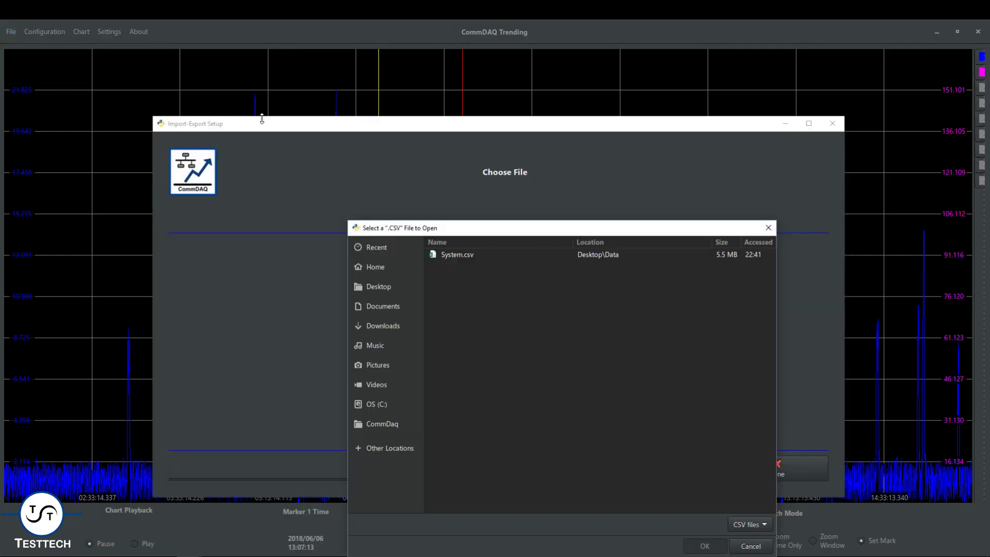
left_click(464, 255)
double_click(464, 256)
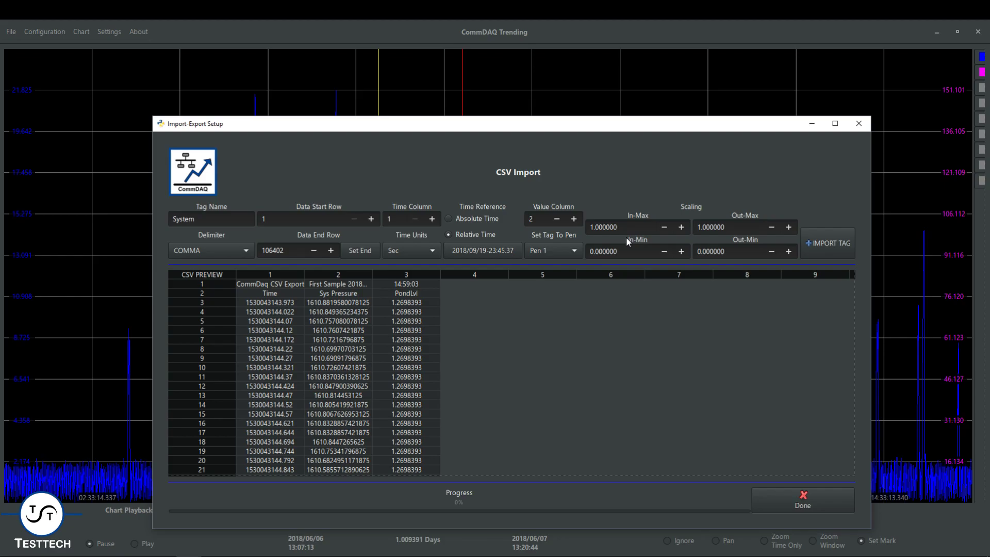
Preview the CSV data with the semi-colon delimiter and restore the comma delimiter.
left_click(250, 246)
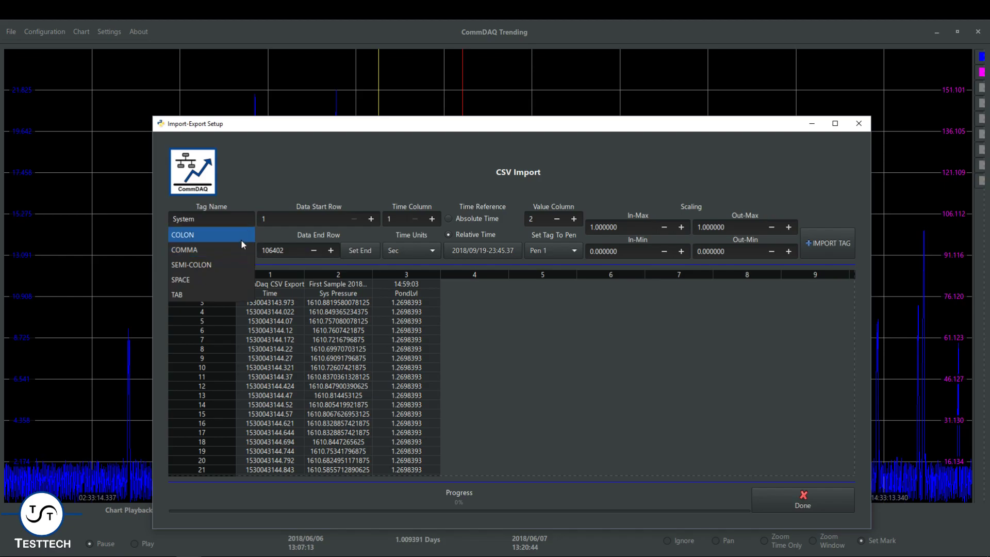
left_click(234, 262)
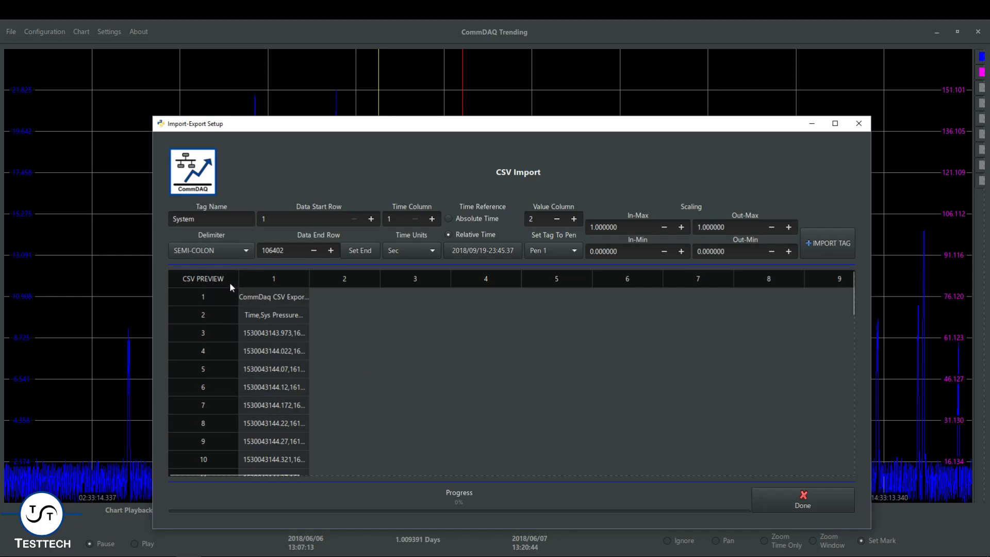
left_click(196, 251)
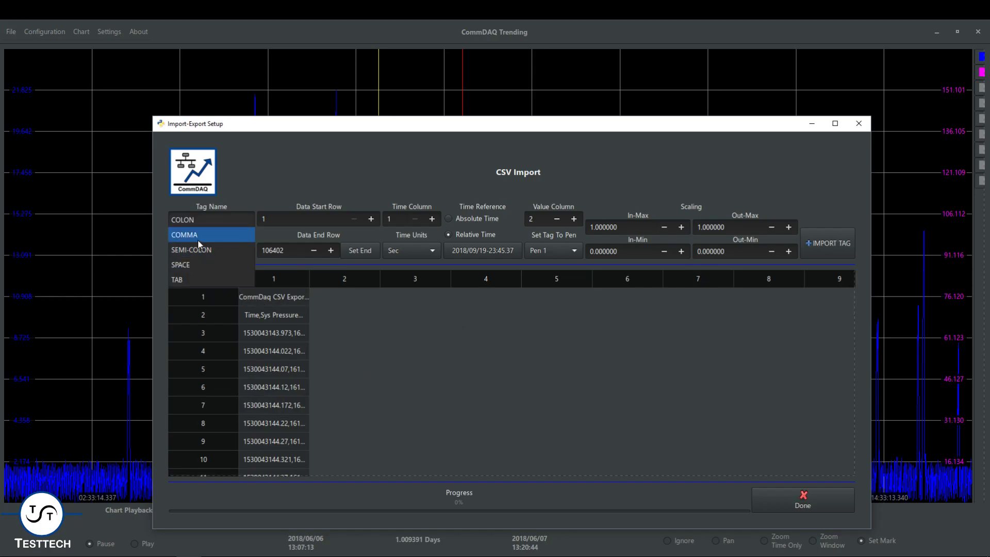
left_click(196, 237)
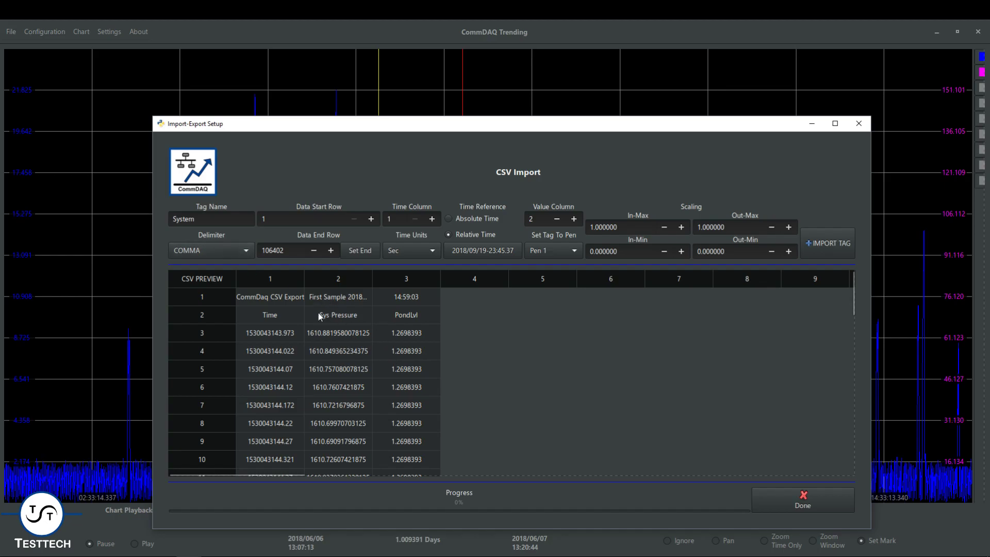
Name the CSV import tag SysPressure and set the data start row to 3.
left_click(207, 219)
left_click_drag(195, 219, 173, 218)
type("SysPressure")
double_click(369, 219)
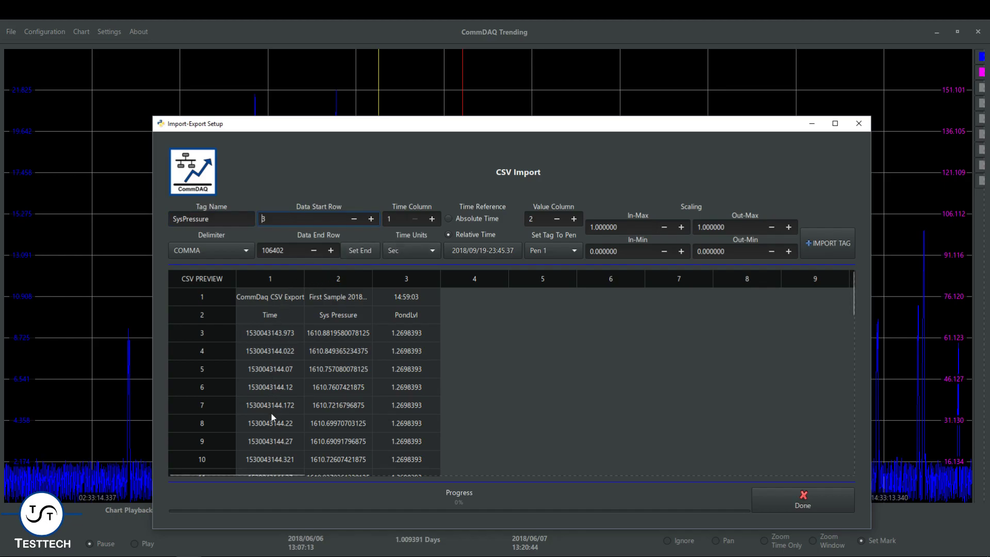
Set the CSV import's time reference to absolute time and assign the SysPressure tag to Pen 2.
left_click(471, 218)
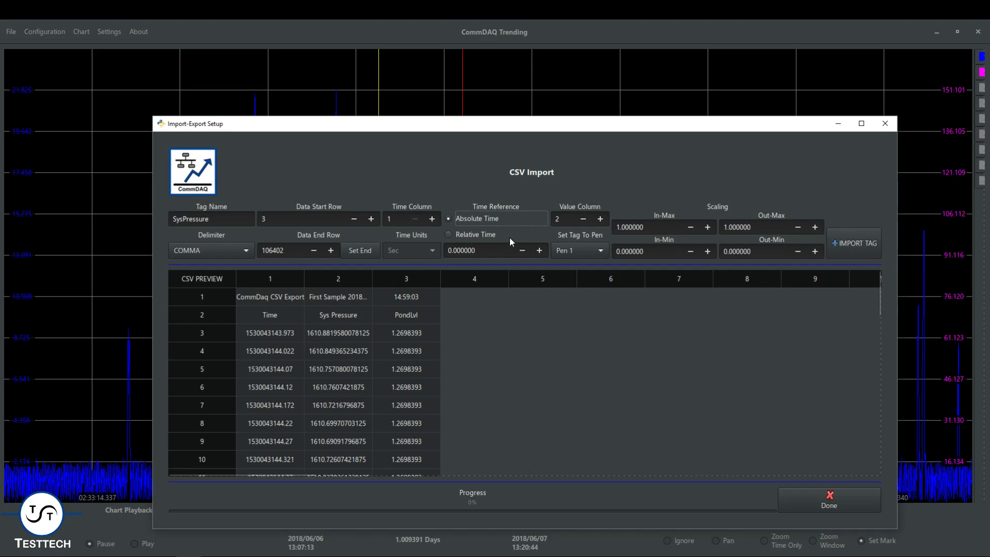
left_click(488, 235)
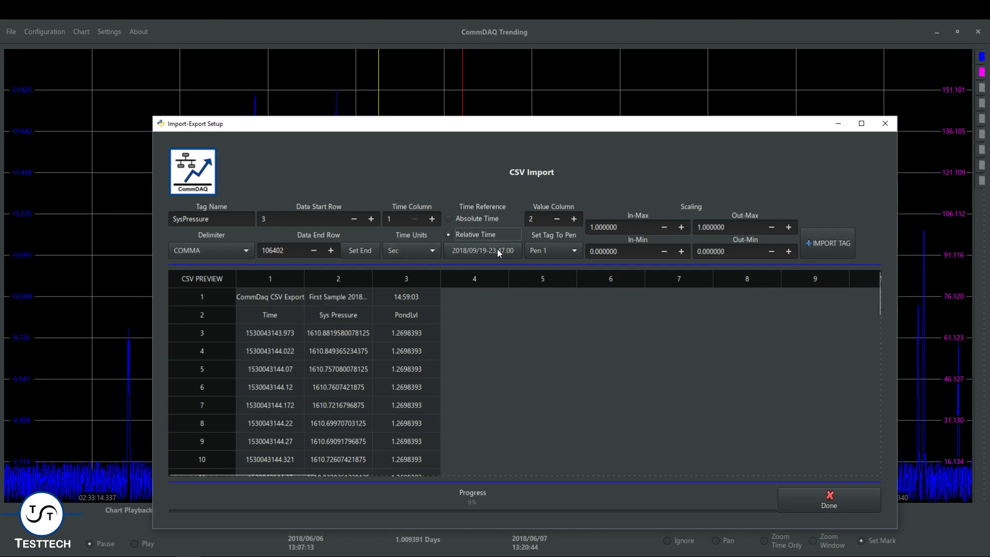
left_click(476, 215)
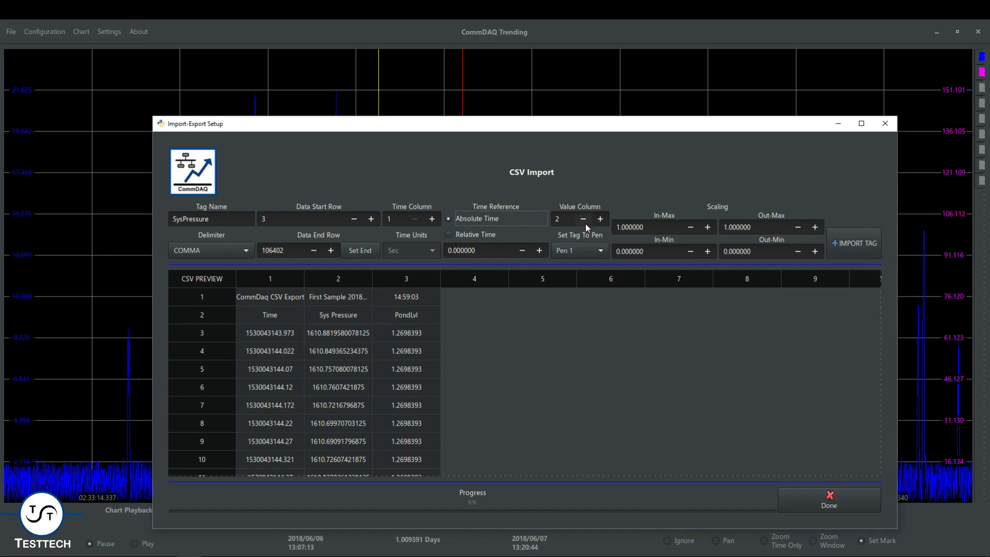
left_click(592, 249)
left_click(579, 268)
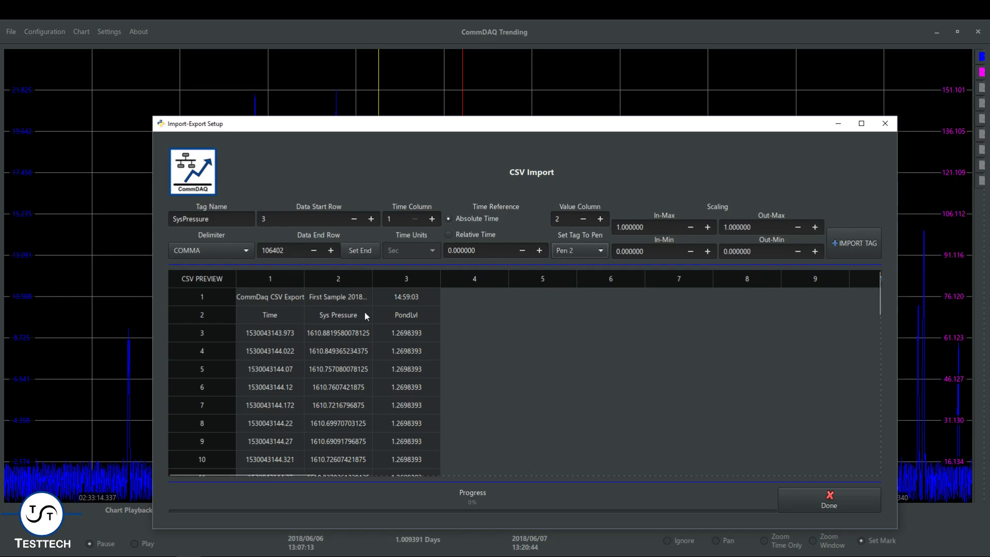
Review the CSV preview rows and import the SysPressure tag from value column 2.
scroll(398, 337, "down", 4)
scroll(441, 351, "down", 9)
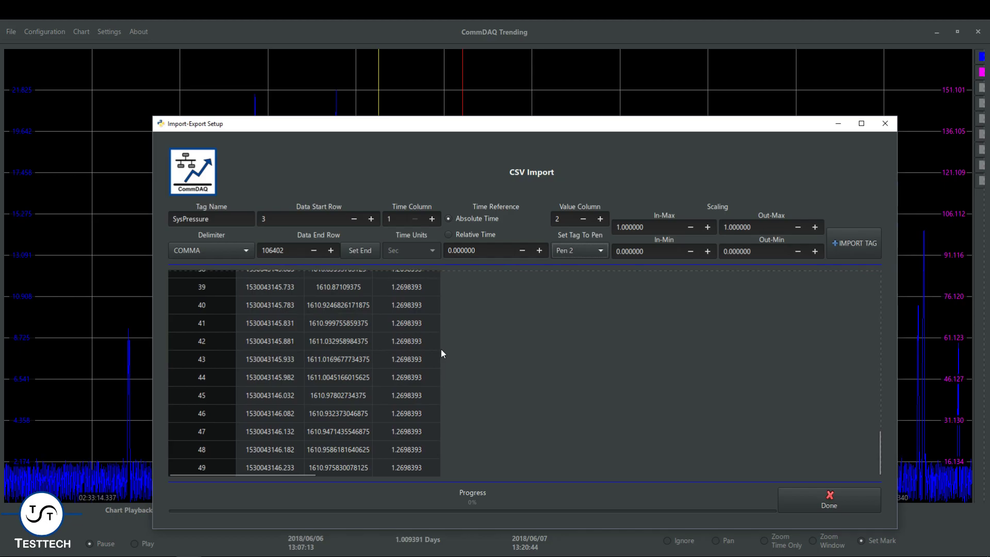
scroll(470, 350, "up", 10)
scroll(470, 350, "up", 3)
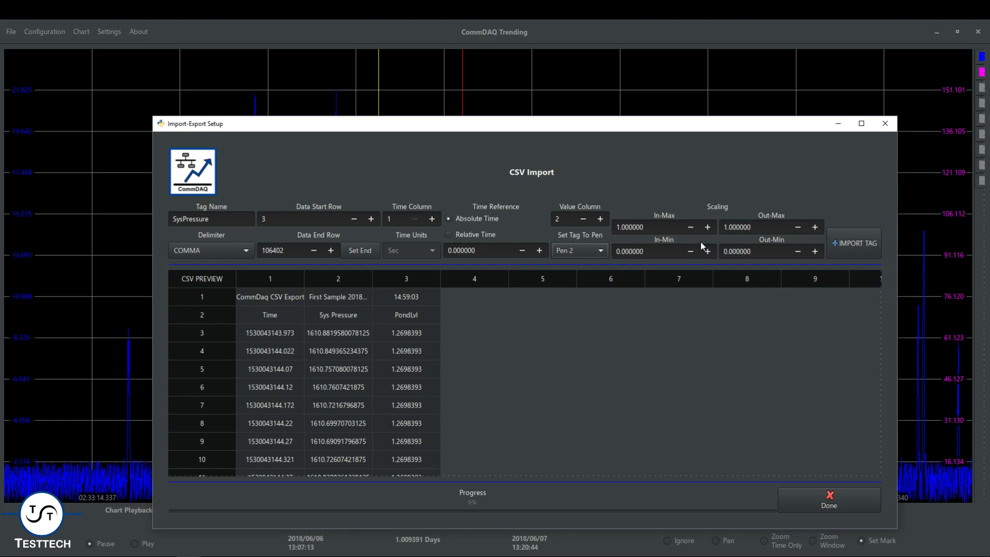
left_click(856, 243)
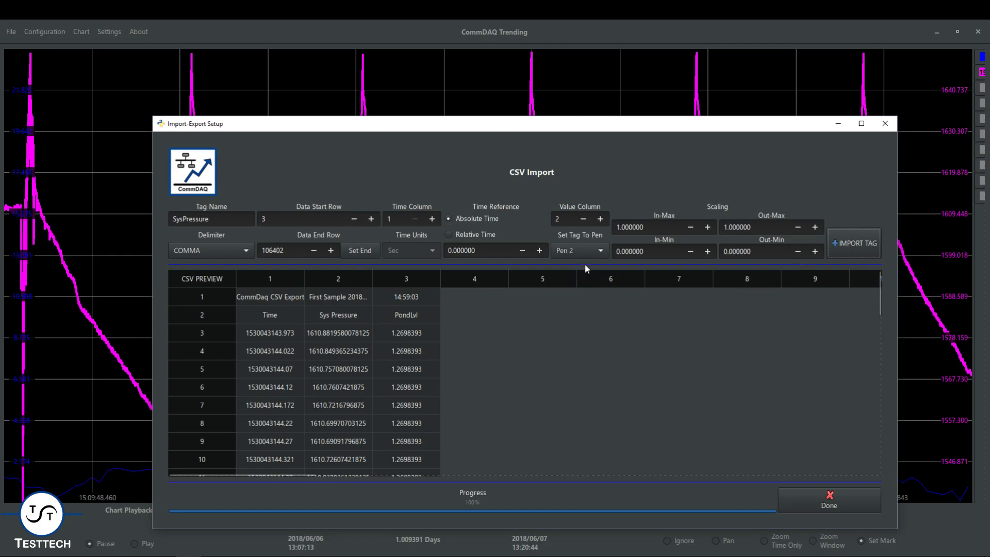
Set the value column to 3 and finish the CSV import setup.
left_click(600, 218)
left_click(836, 503)
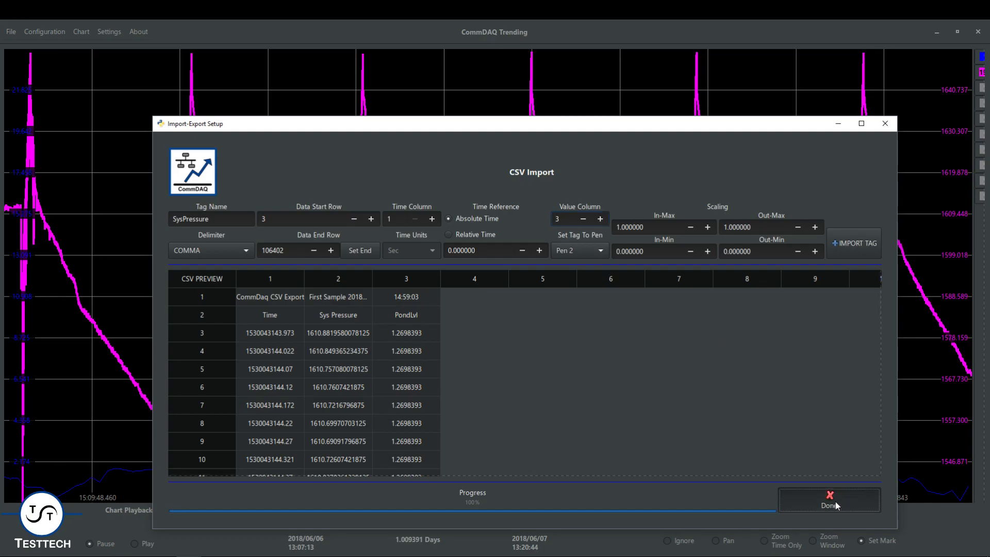